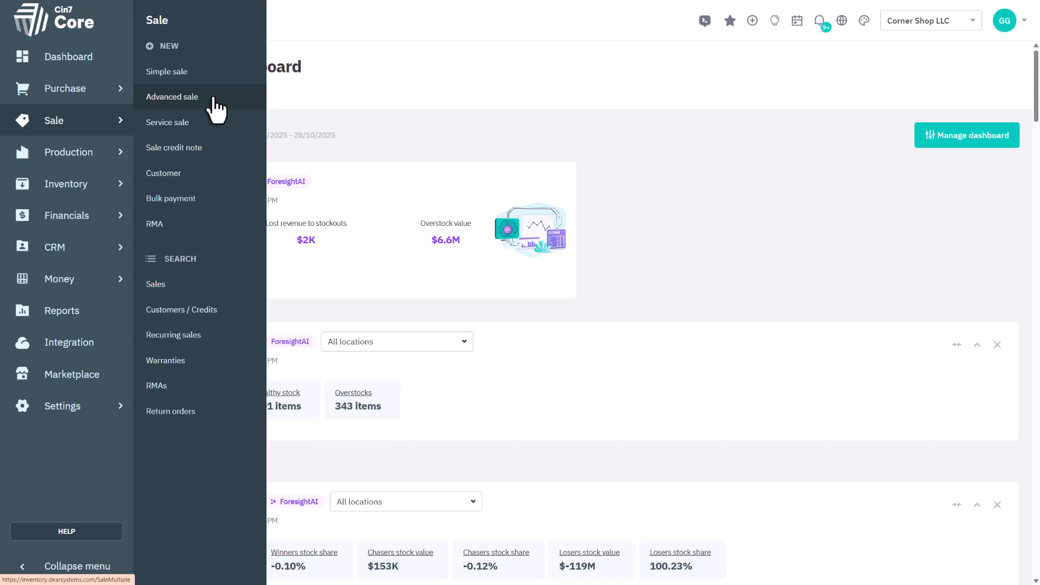
- Open the backordered simple sale from the sales list and convert it to an advanced sale
left_click(195, 288)
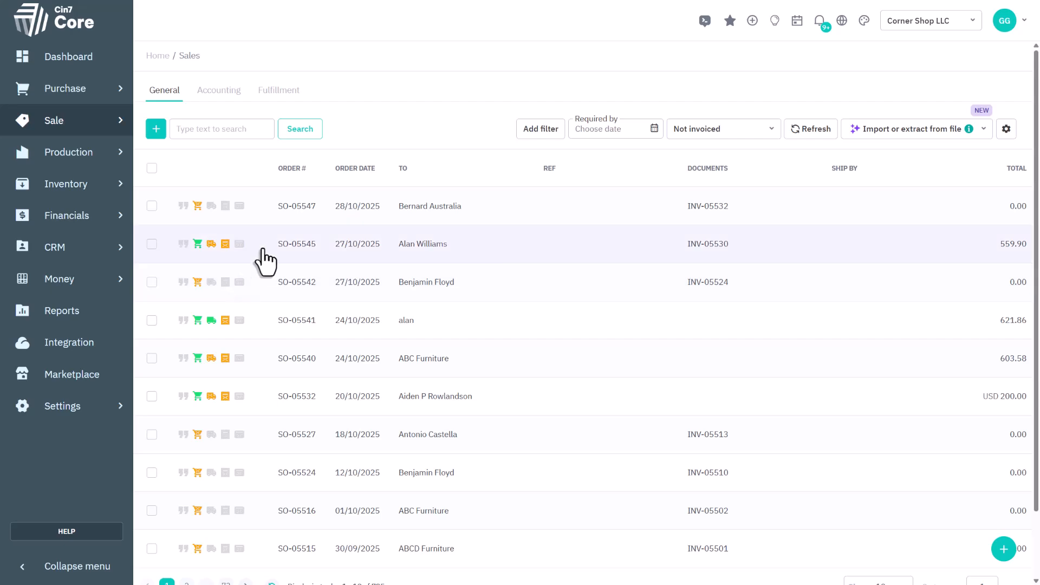
left_click(262, 250)
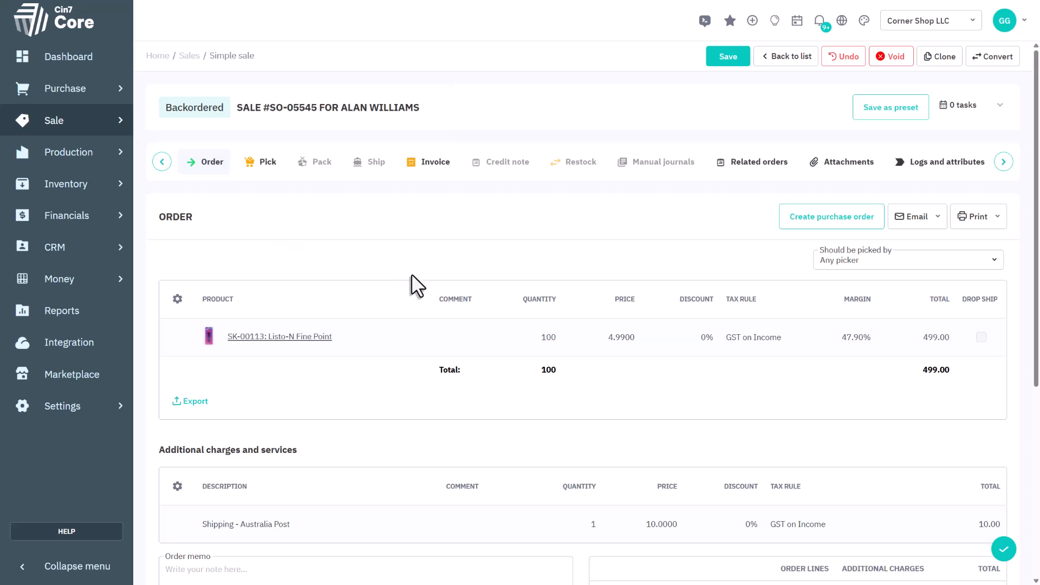
left_click(1004, 59)
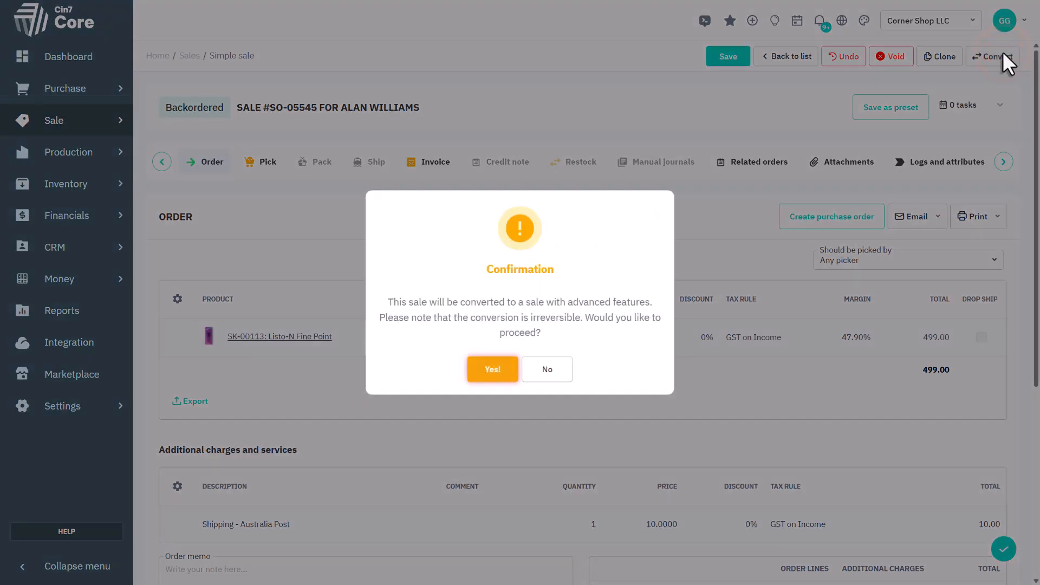
left_click(511, 379)
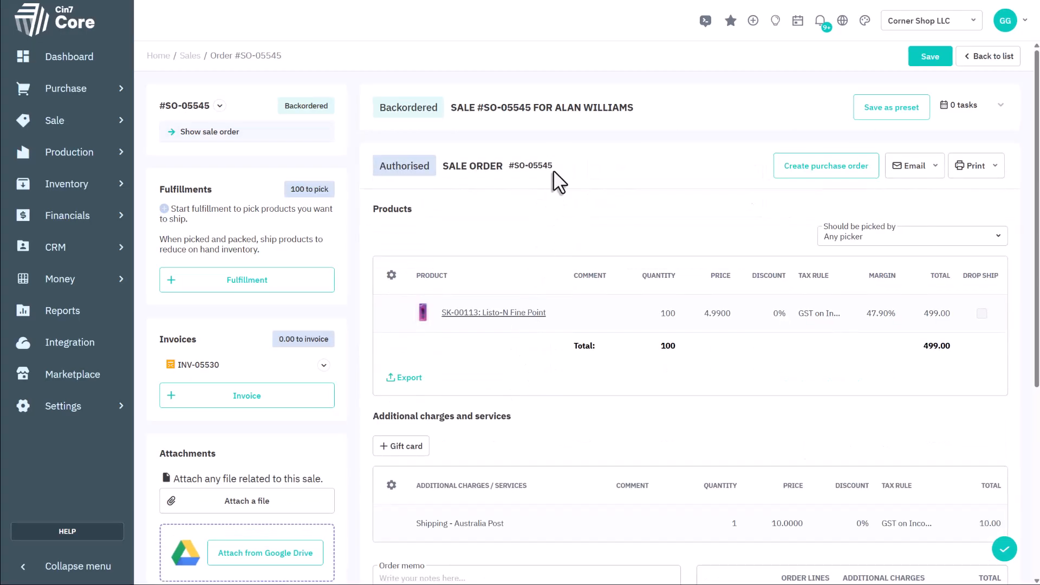
- Review the converted sale order's lines and charges, its available order actions, and its customer, accounting and shipping details
scroll(630, 199, "down", 6)
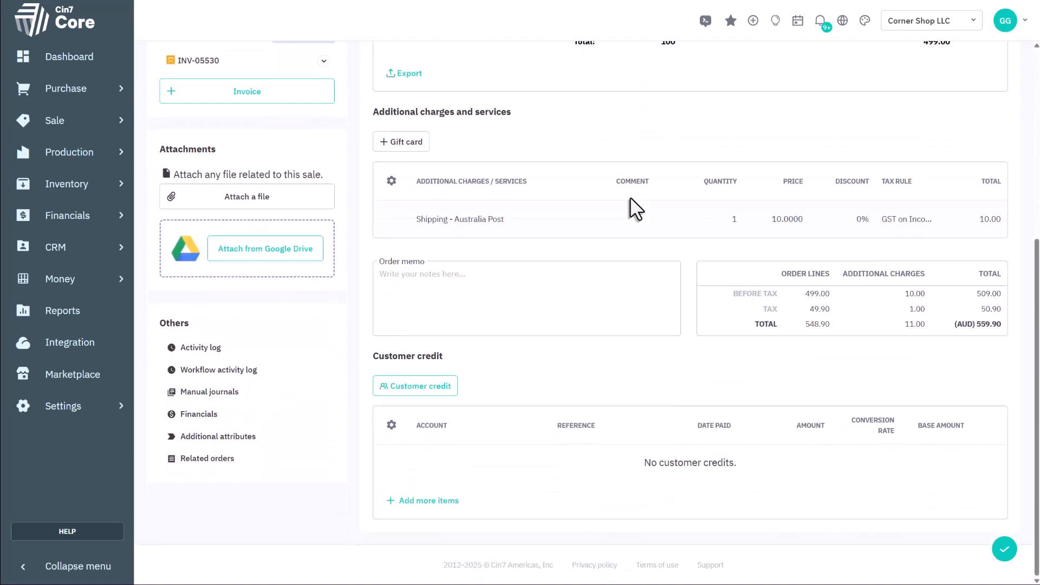
scroll(630, 199, "up", 6)
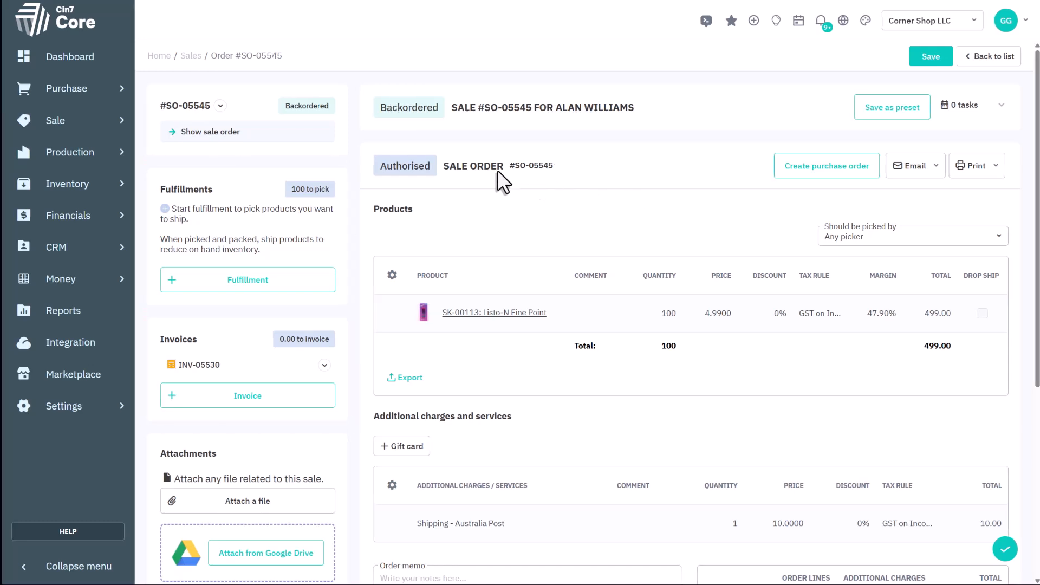
left_click(219, 106)
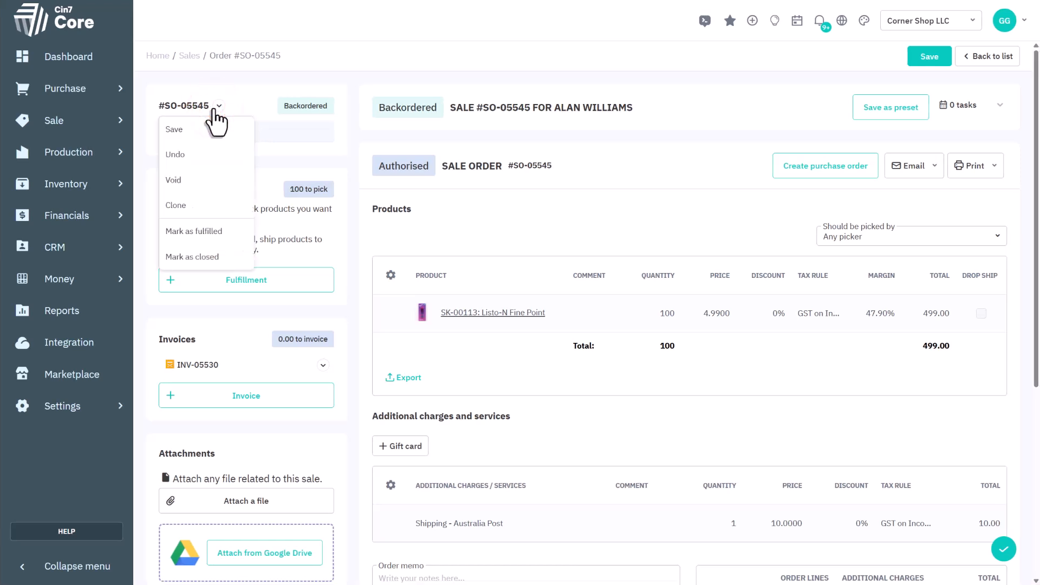
left_click(643, 171)
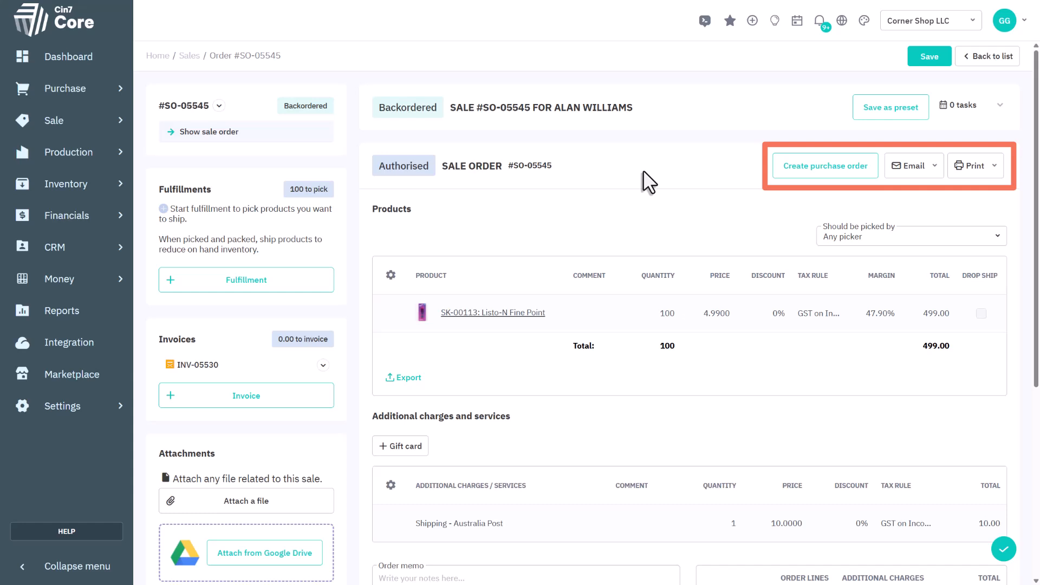
left_click(1001, 106)
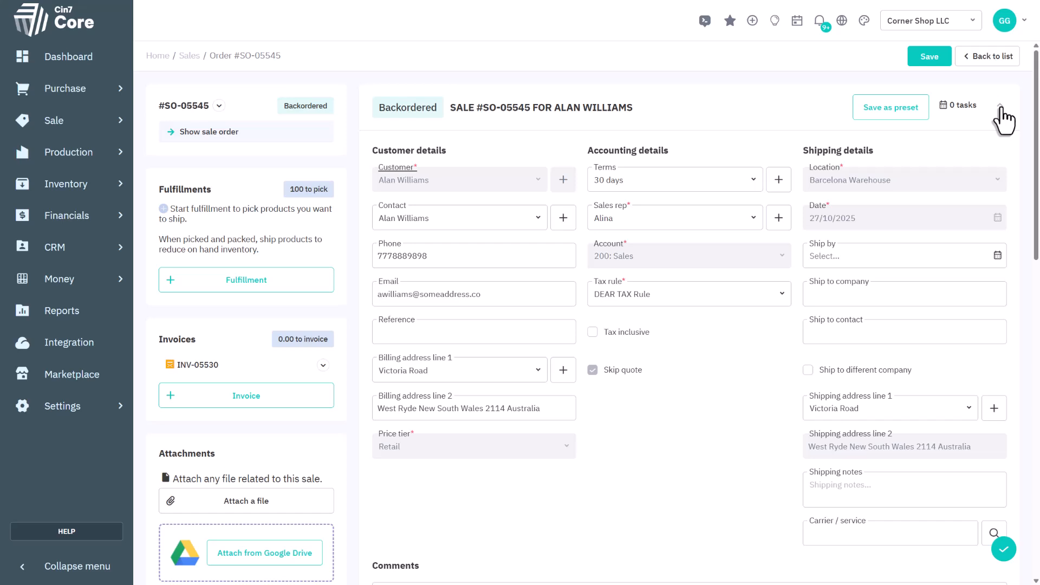
left_click(1000, 105)
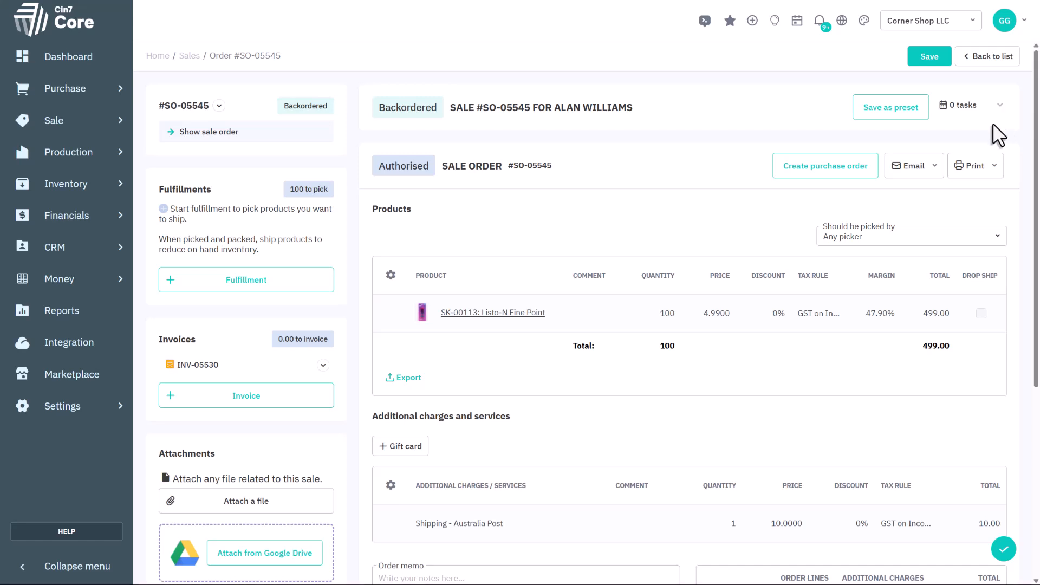
- Add a first fulfillment using the available stock of Listo-N Fine Point and authorise its picking and packing
left_click(260, 287)
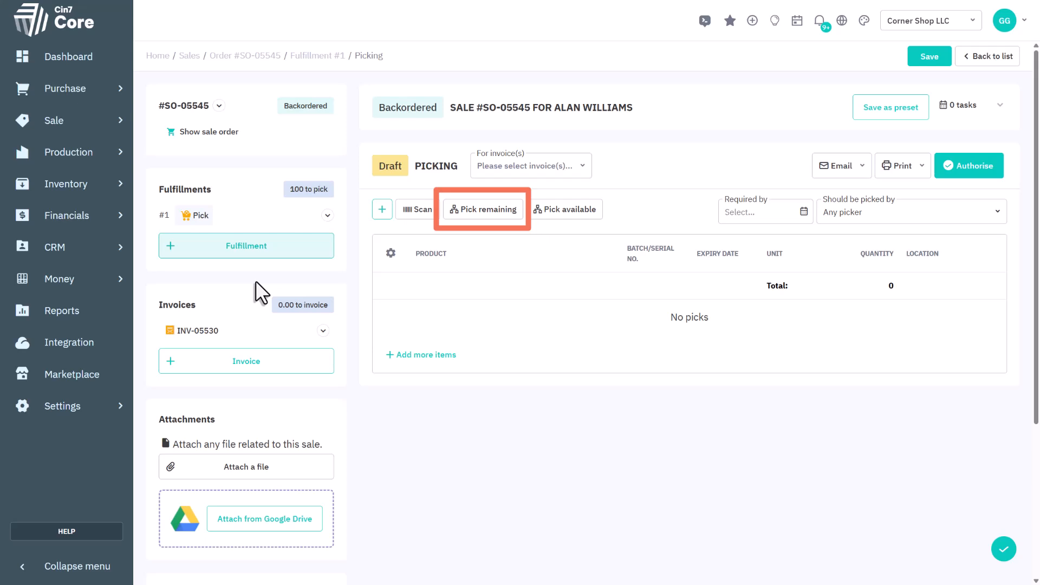
left_click(554, 213)
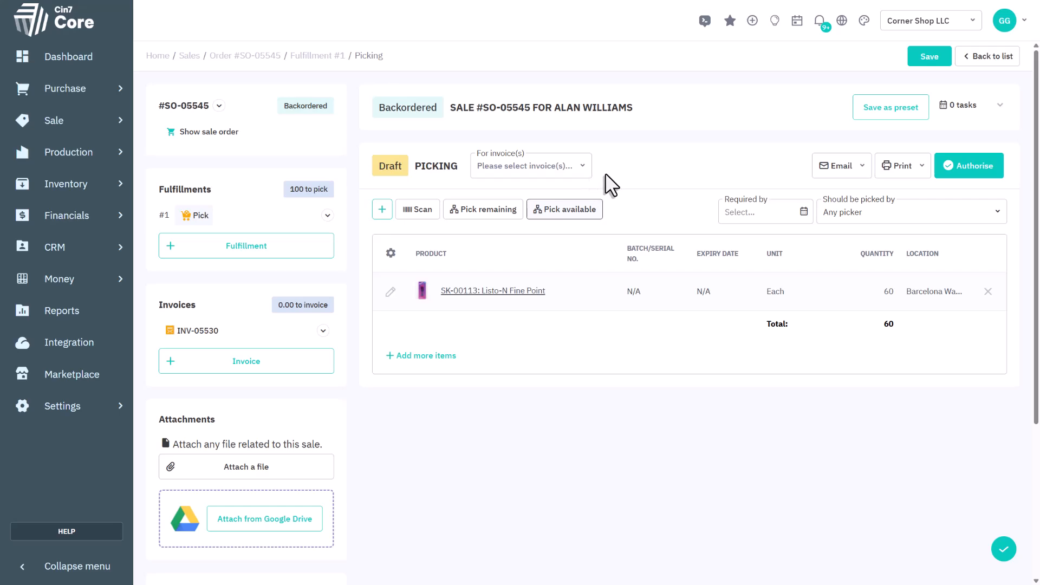
left_click(952, 173)
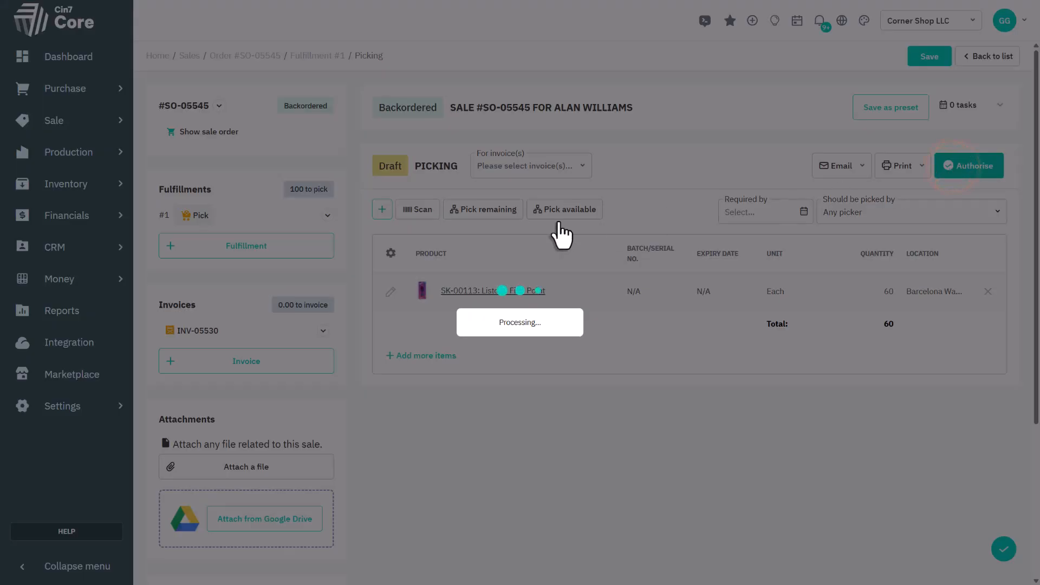
left_click(230, 215)
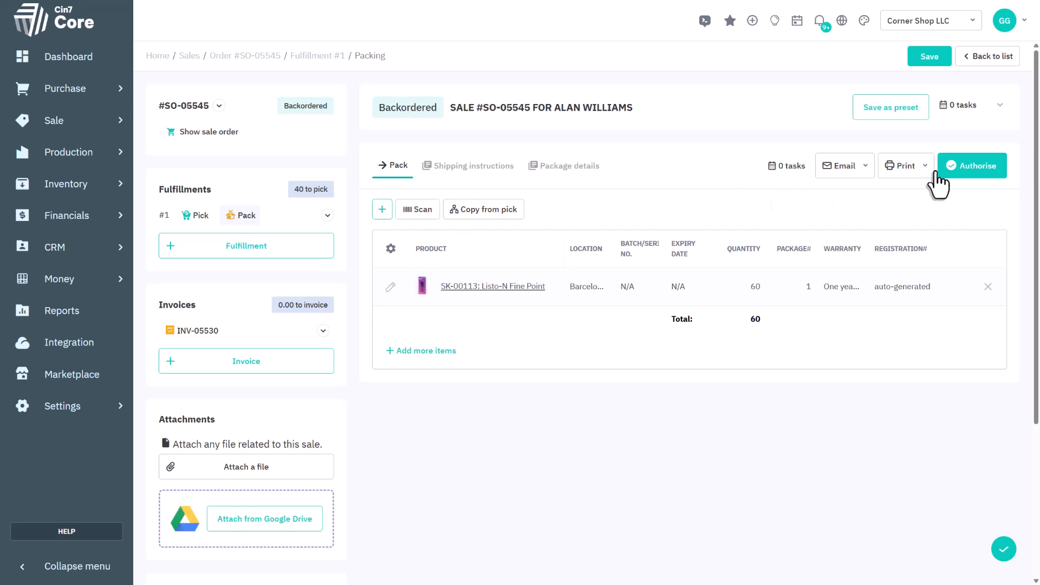
left_click(953, 167)
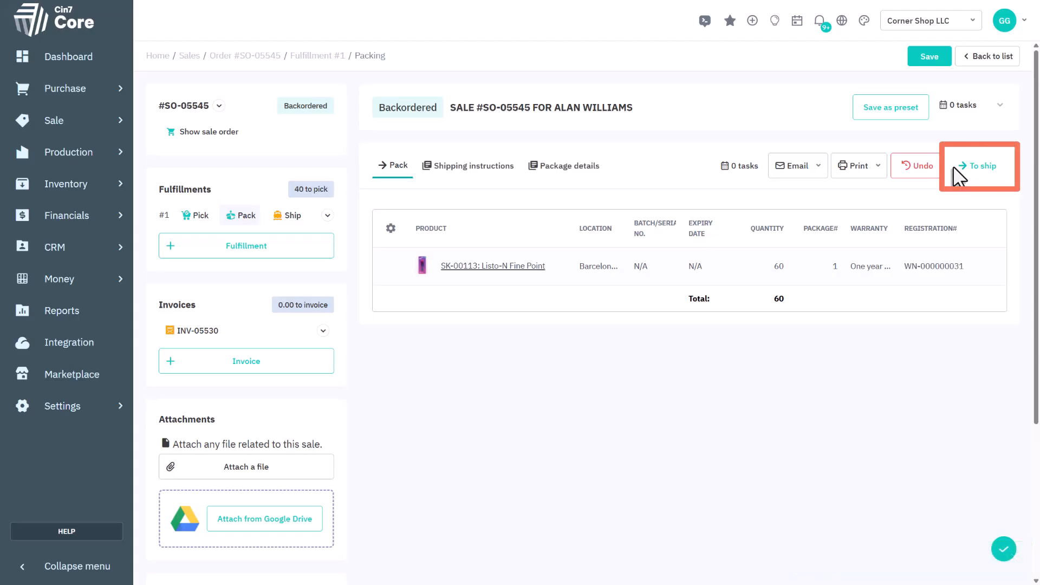
- Set the first fulfillment's shipping carrier to Australia Post with tracking number 12345 and authorise the shipment
left_click(962, 178)
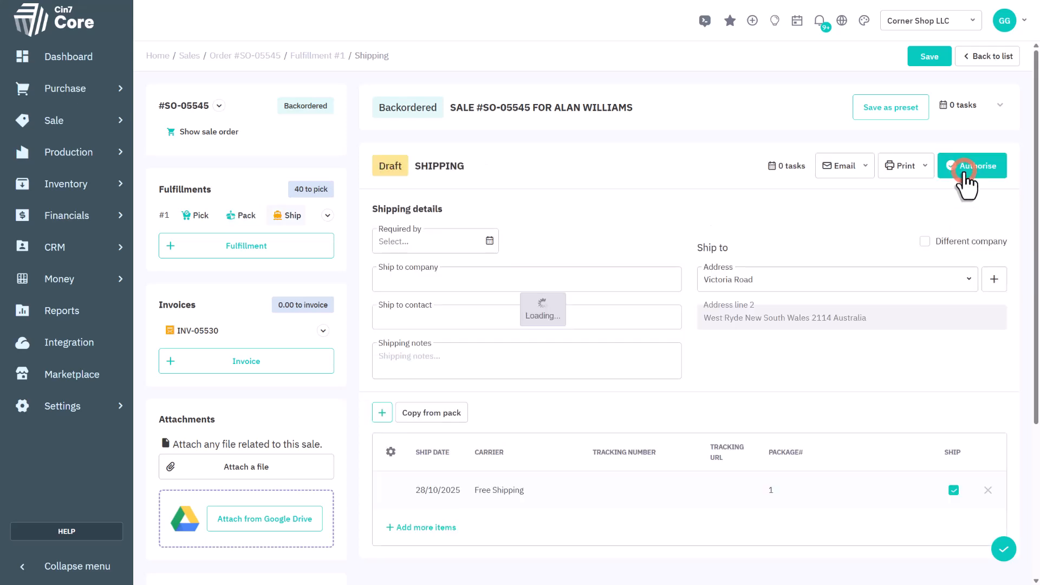
left_click(539, 491)
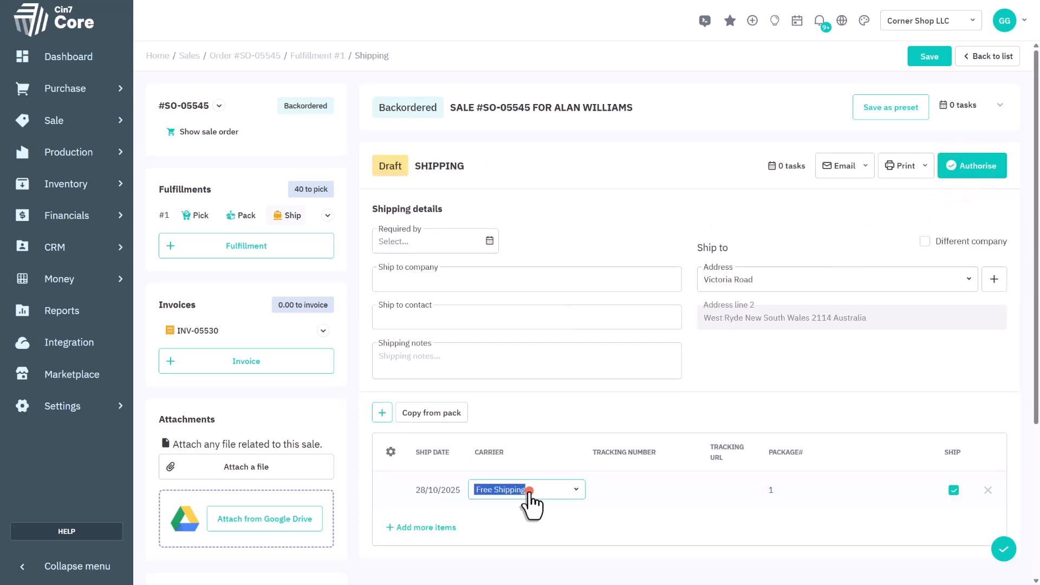
type("Australia Post")
left_click(520, 420)
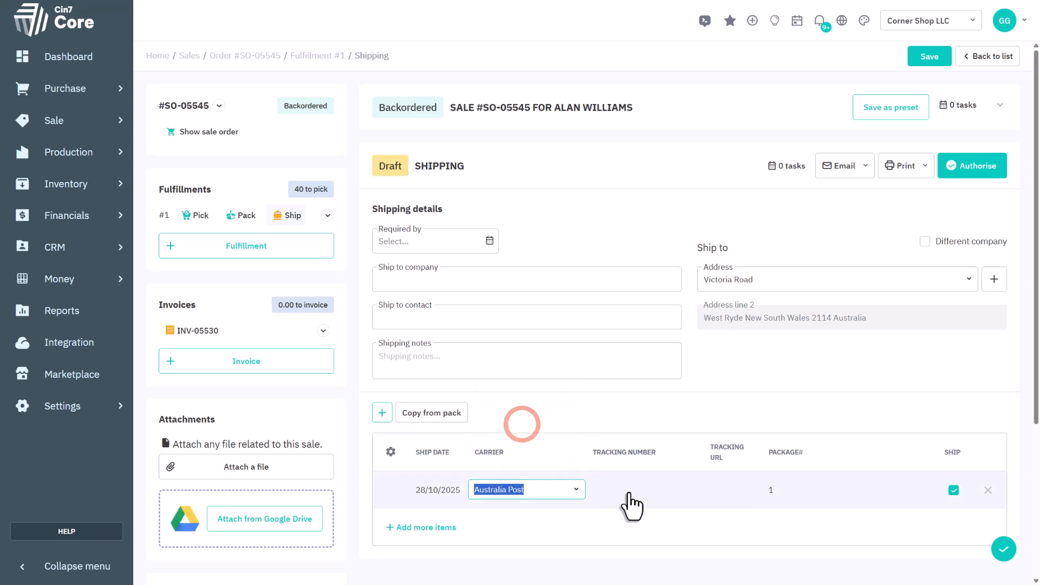
left_click(631, 492)
type("12345")
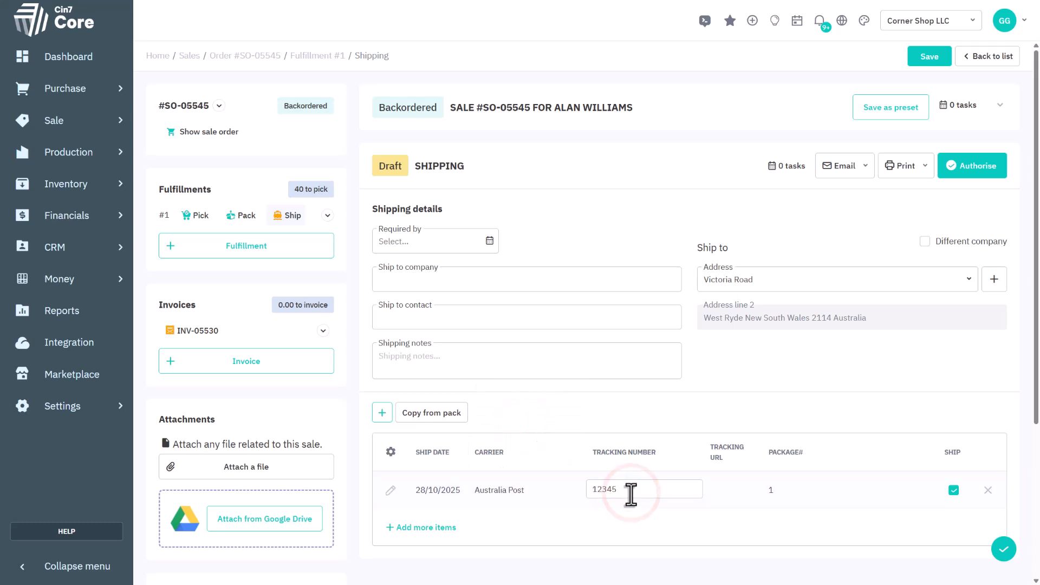
left_click(978, 168)
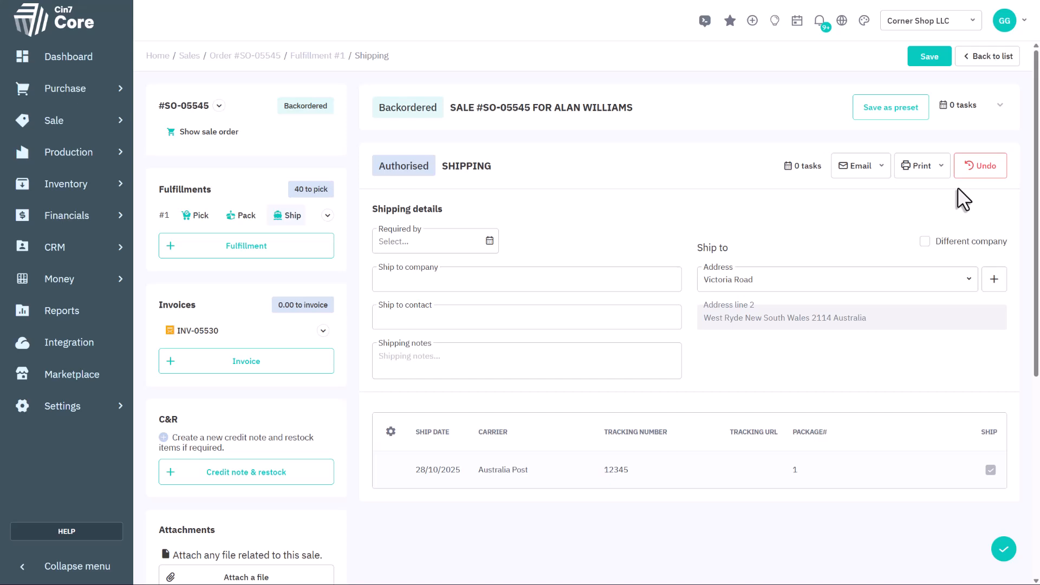
- Link the existing draft invoice to fulfillment #1 (60 products) and authorise it
left_click(204, 333)
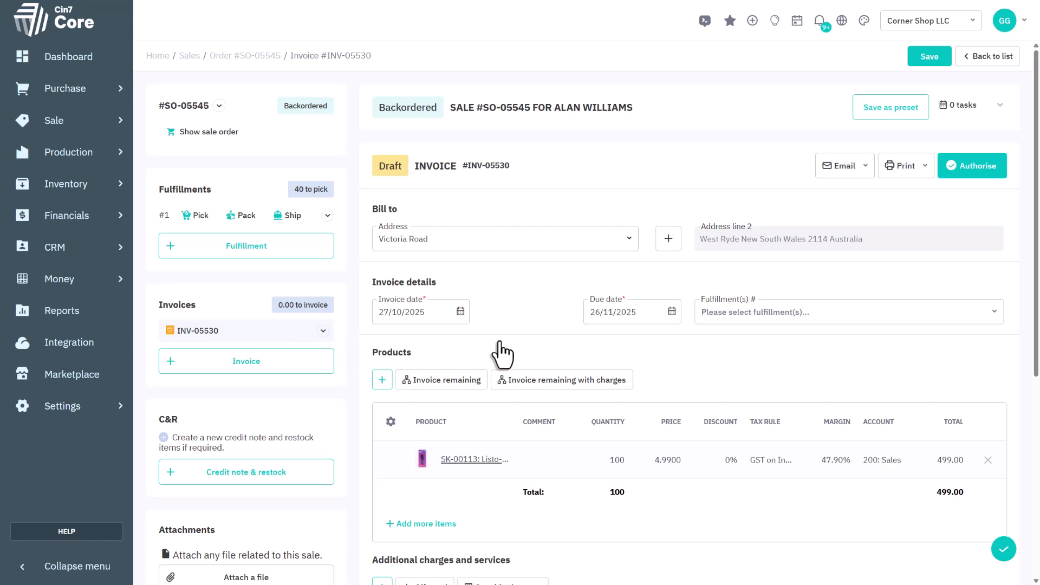
scroll(678, 342, "down", 2)
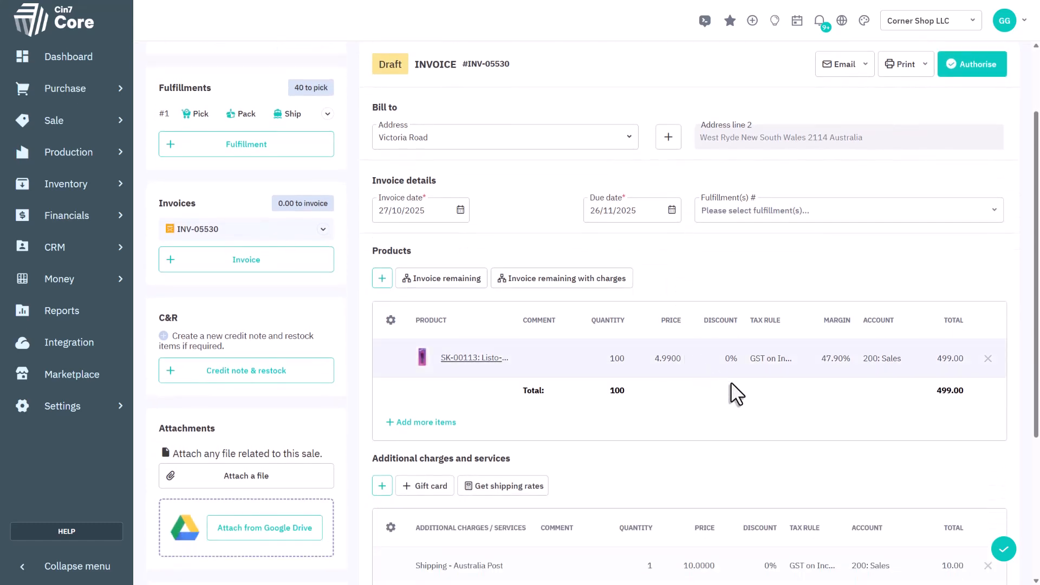
scroll(736, 388, "down", 1)
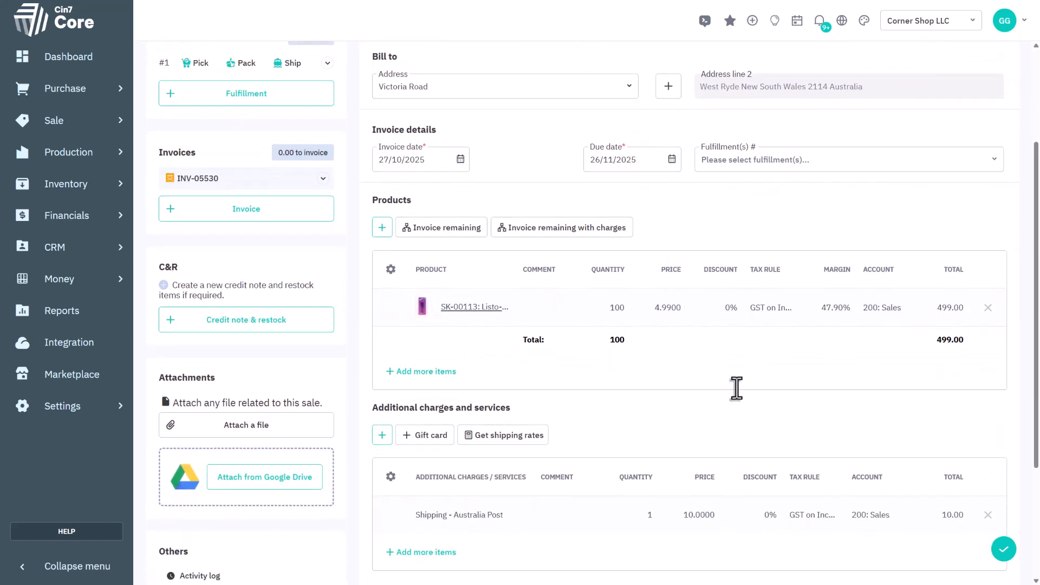
left_click(990, 153)
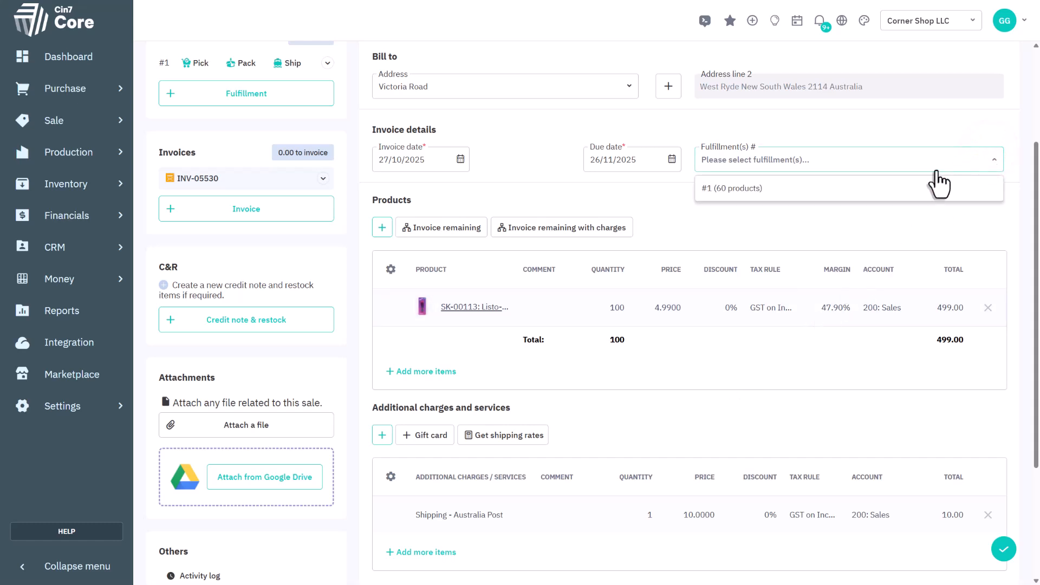
left_click(835, 196)
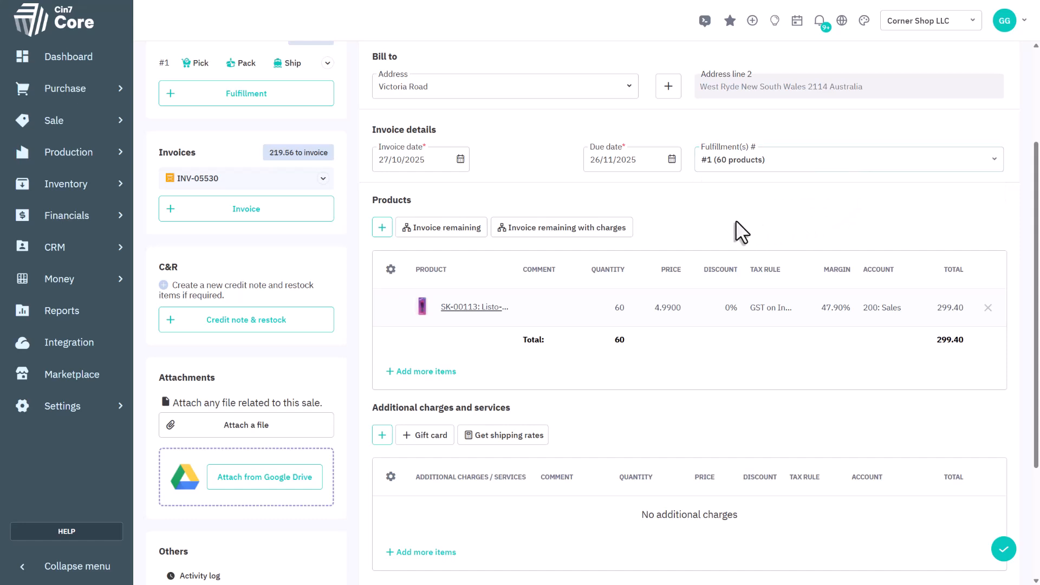
scroll(736, 220, "up", 3)
left_click(970, 184)
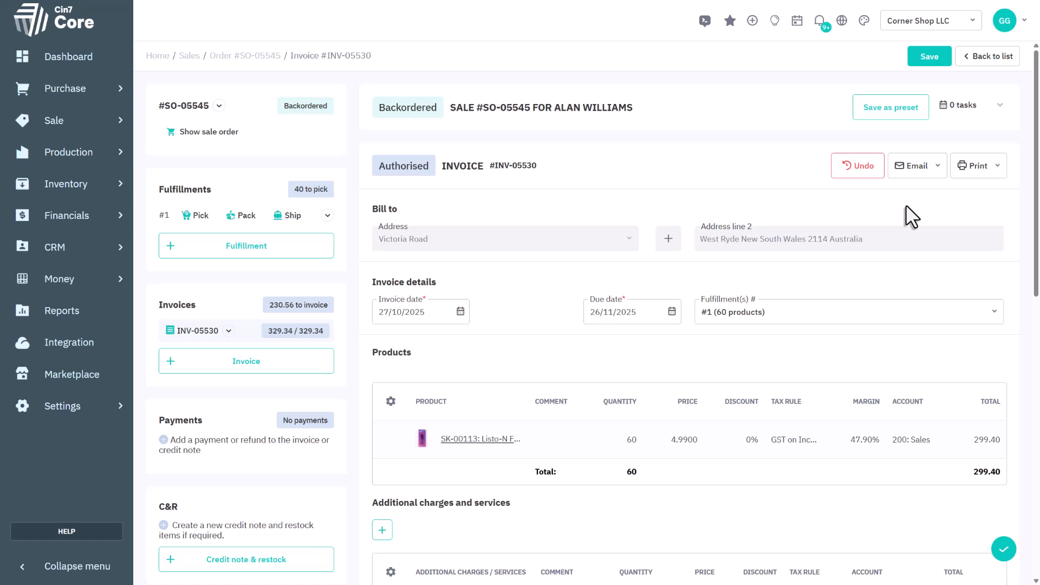
- Add a second fulfillment that picks the remaining quantity of Listo-N Fine Point and authorise its picking and packing
left_click(259, 260)
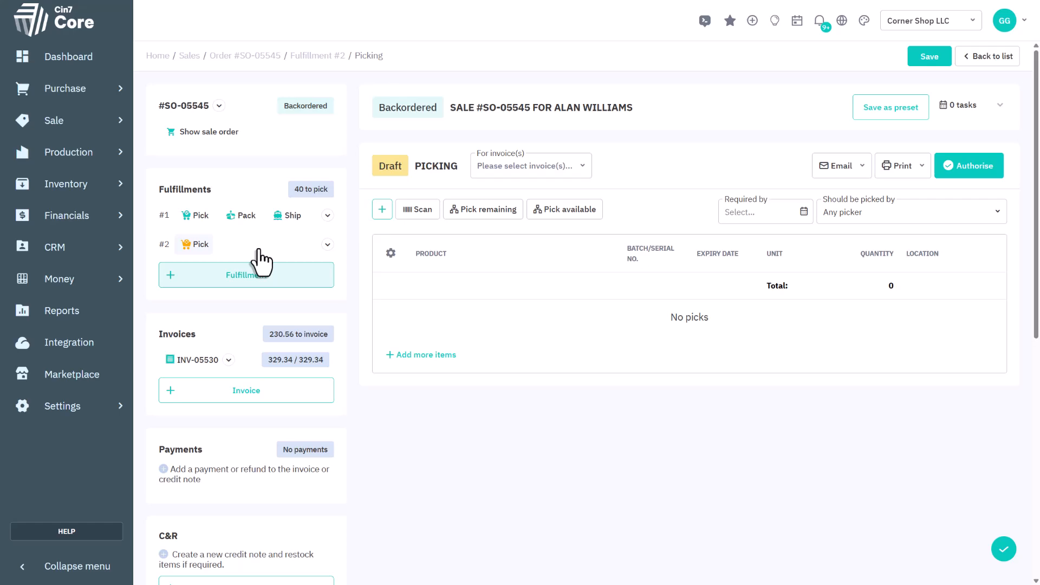
left_click(487, 210)
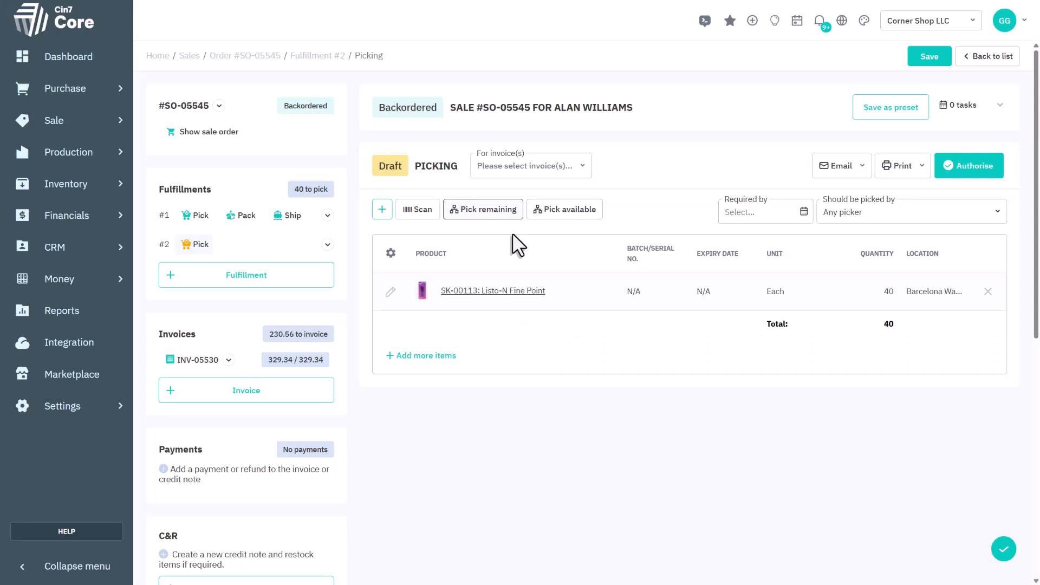
left_click(975, 167)
left_click(973, 166)
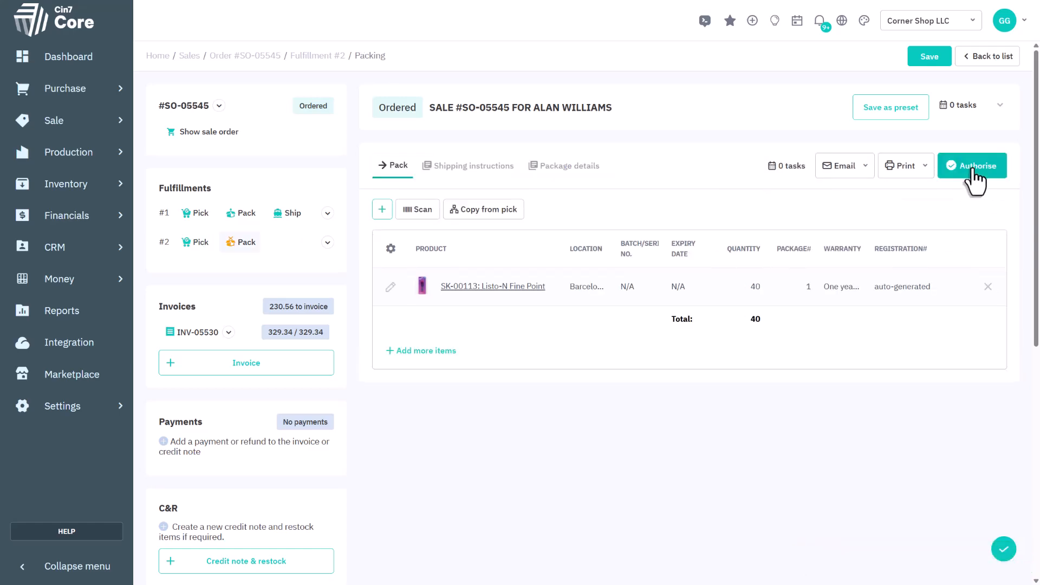
left_click(971, 166)
- Set the second fulfillment's shipment to Australia Post with tracking number 12345 and authorise its shipping
left_click(978, 167)
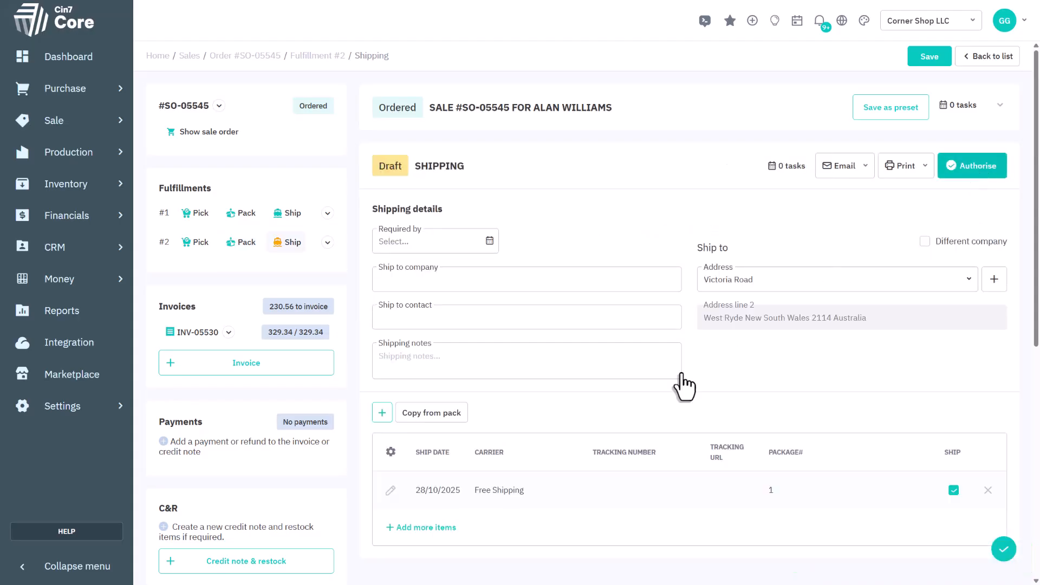
left_click(495, 497)
left_click(622, 489)
type("12345")
left_click(973, 166)
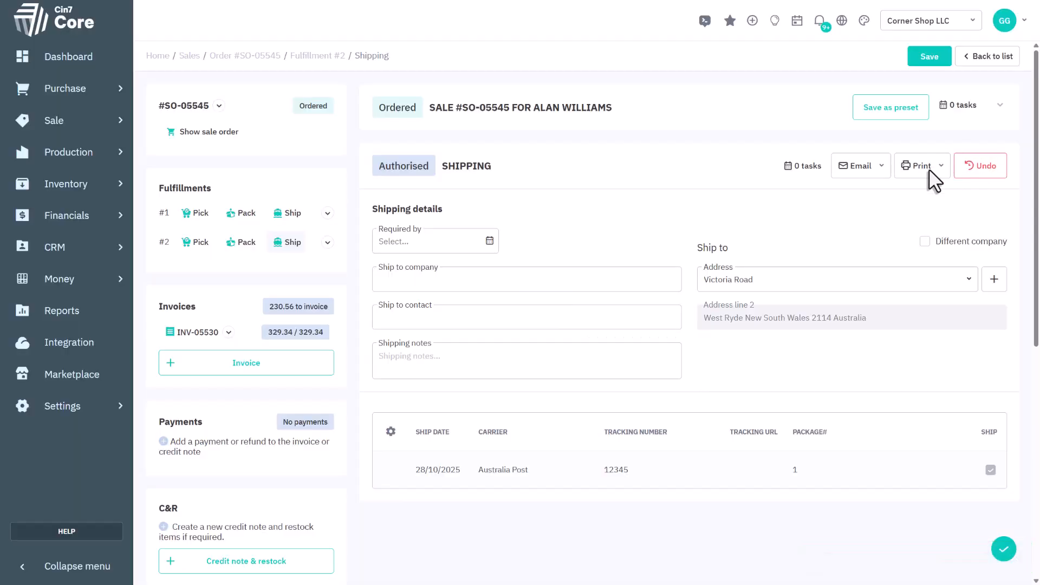
- Create a second invoice for the order and fill it with the remaining products and additional charges
left_click(303, 368)
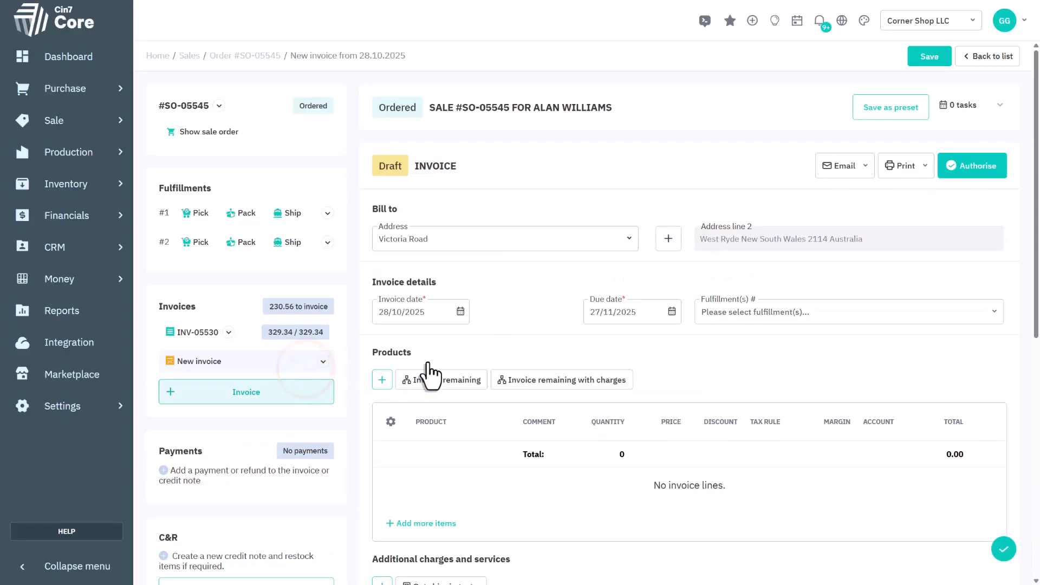
scroll(712, 342, "down", 2)
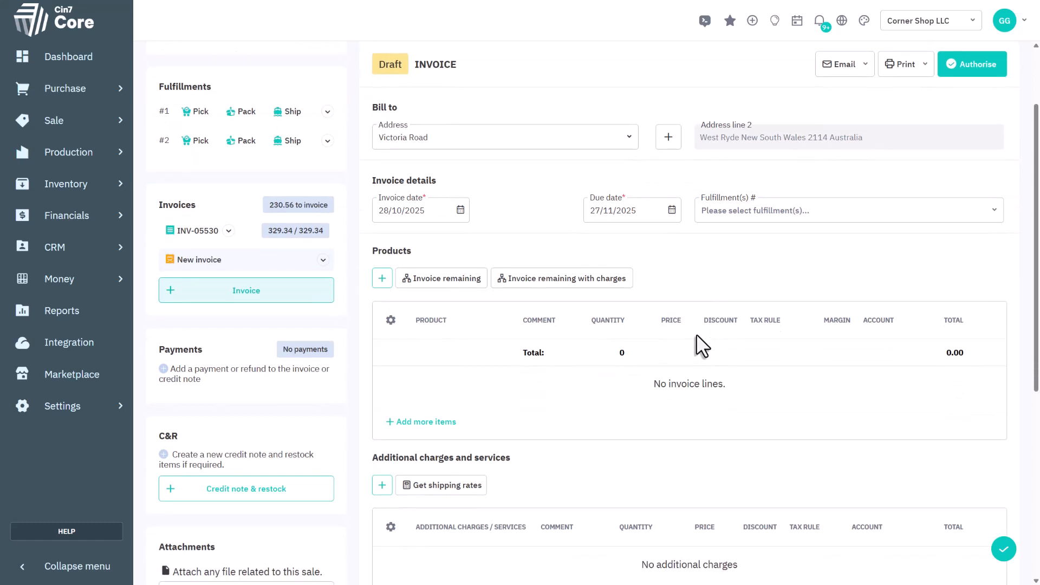
left_click(597, 277)
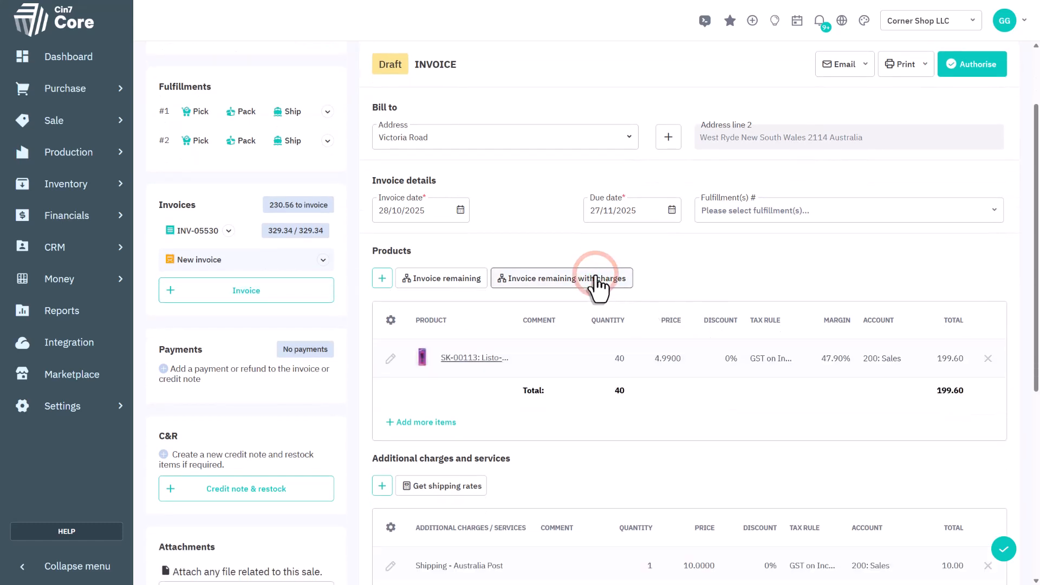
scroll(598, 286, "down", 1)
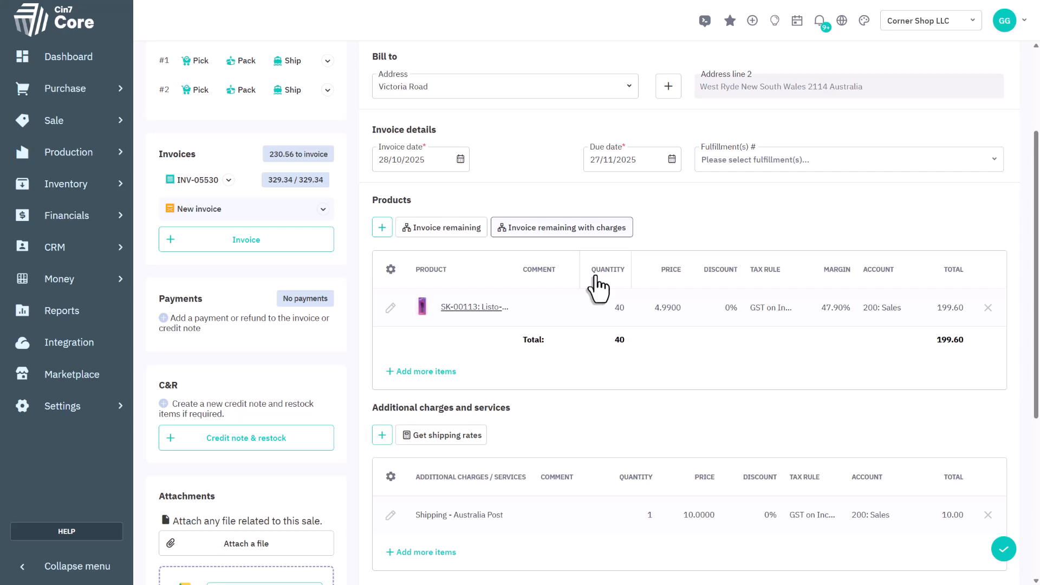
- Authorise the second invoice covering the remaining 40 products and the Australia Post shipping charge
scroll(859, 214, "up", 3)
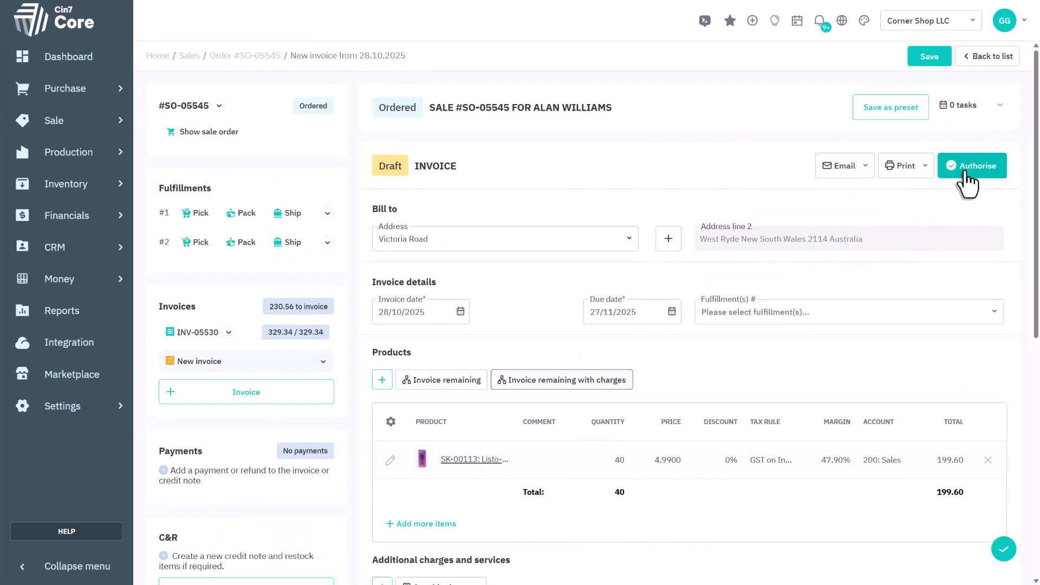
left_click(965, 167)
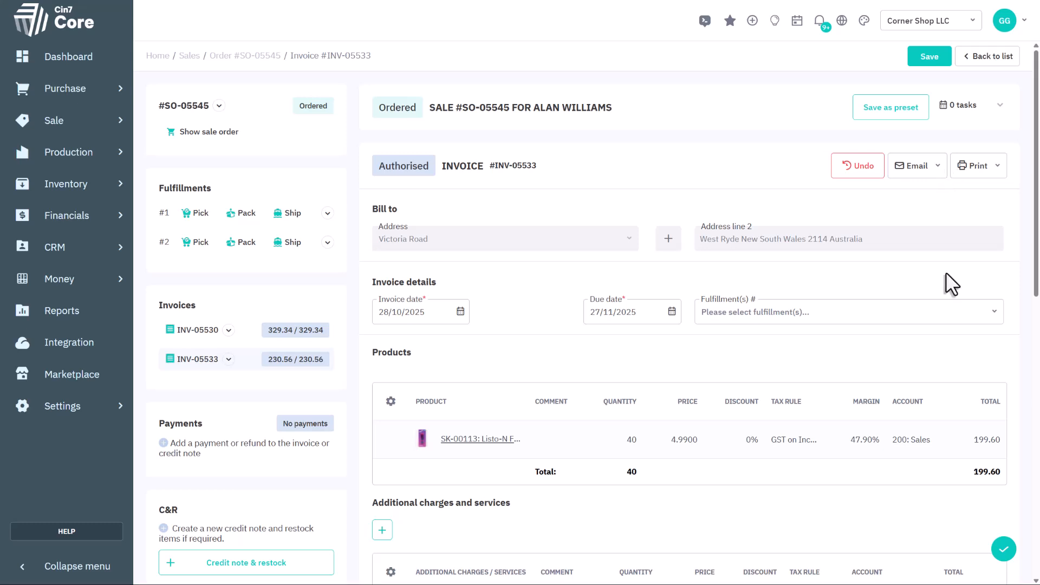
- Record a payment of 329.34 on the first invoice, using the EFT bank account and payment date 28/10/2025, and save it
left_click(211, 329)
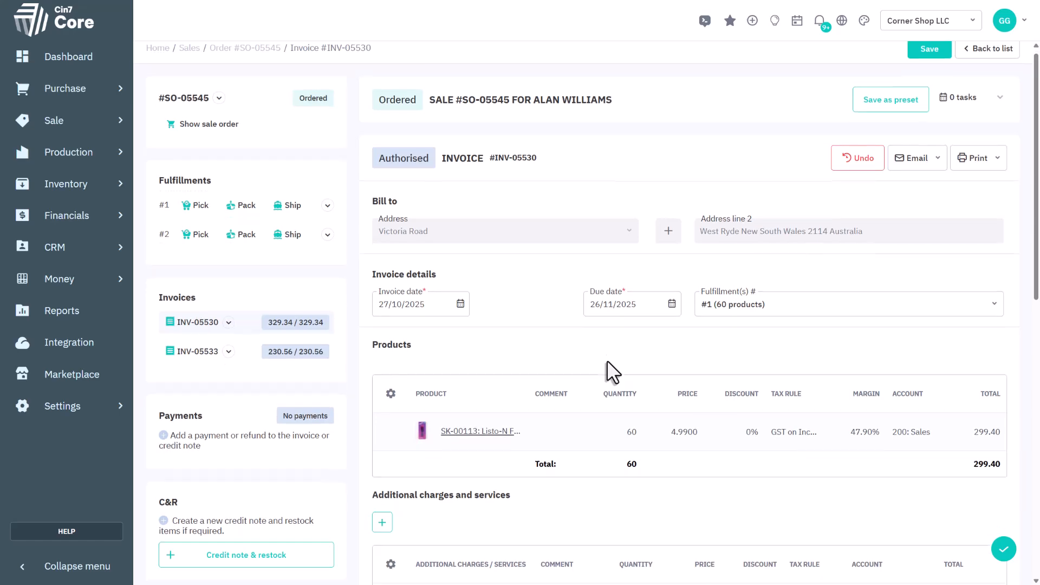
scroll(606, 359, "down", 10)
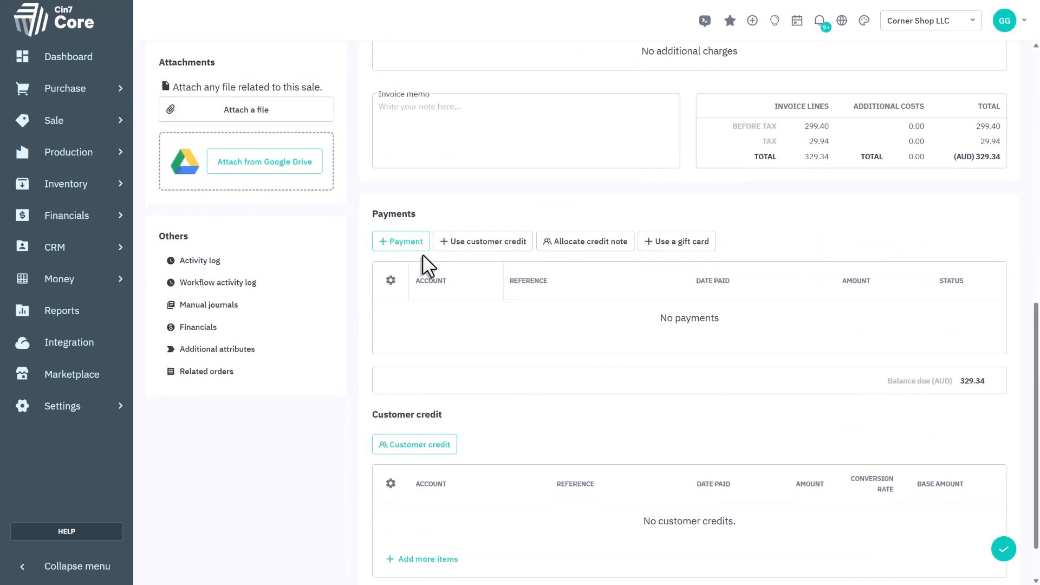
left_click(401, 242)
left_click(494, 319)
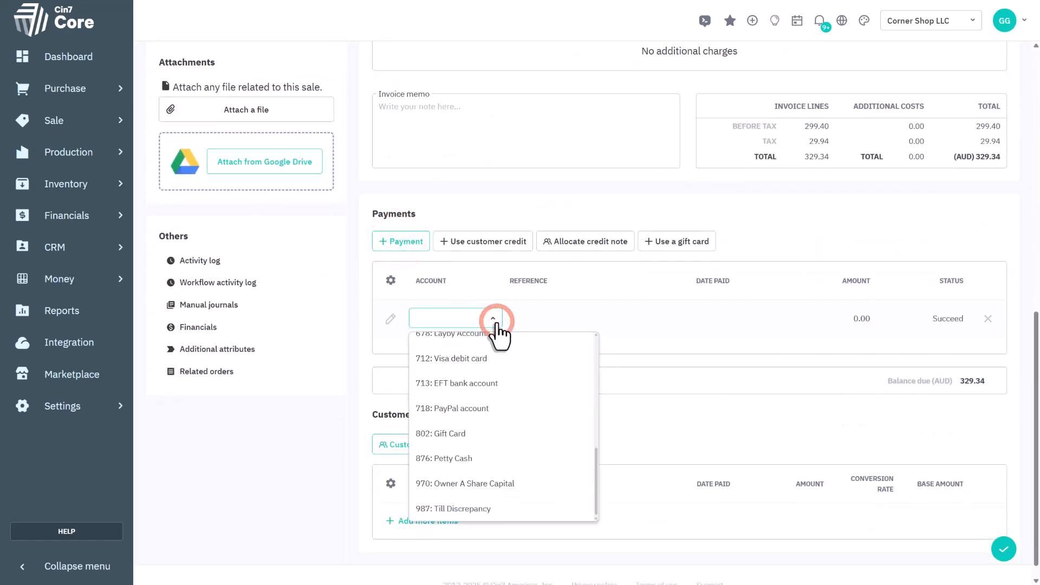
left_click(476, 383)
left_click(753, 324)
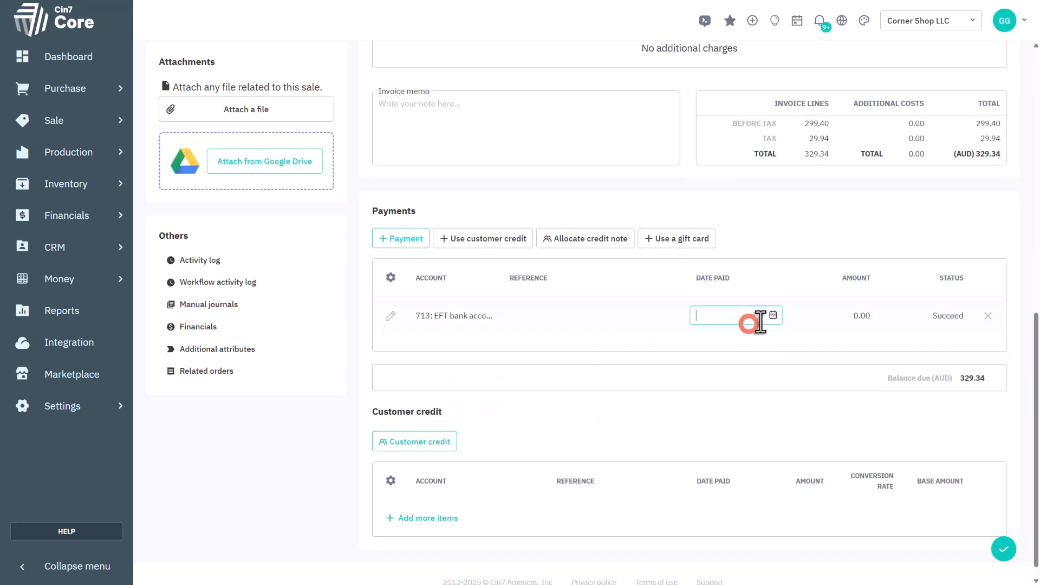
left_click(772, 317)
left_click(770, 517)
left_click(866, 314)
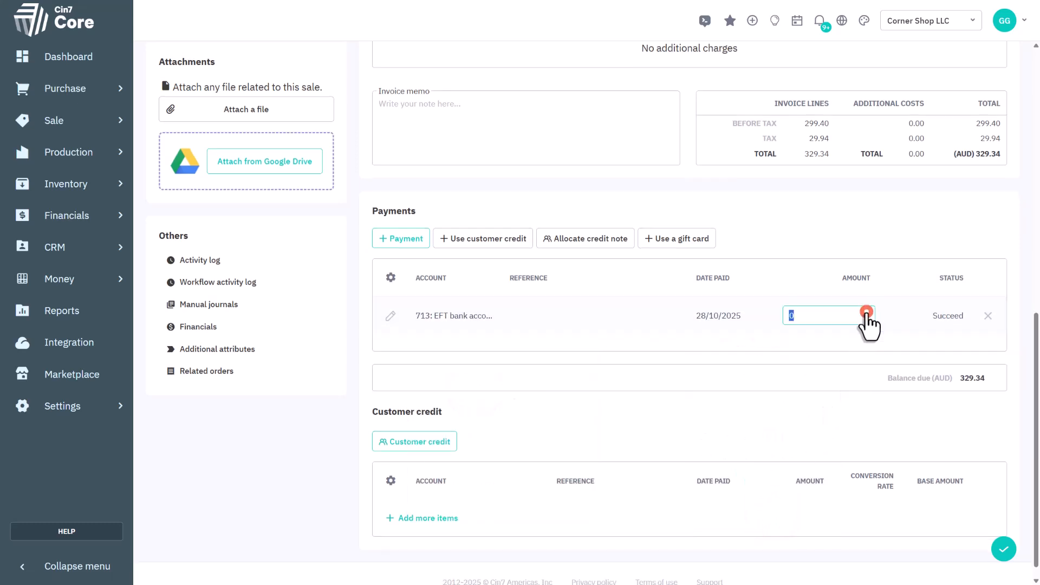
type("329.34")
left_click(1004, 548)
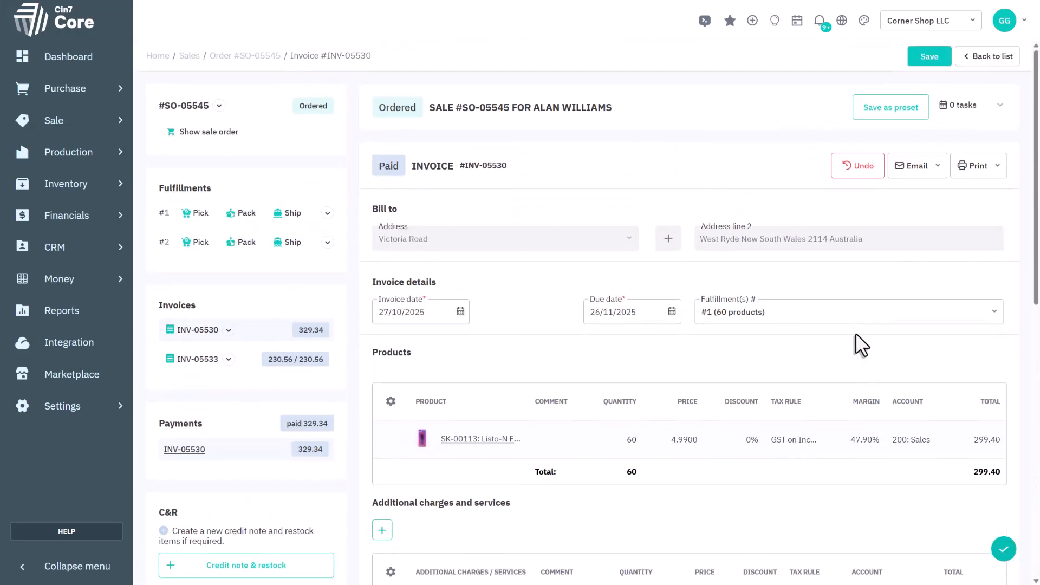
- Record a payment of 230.56 on the second invoice, using the EFT bank account and payment date 28/10/2025, and save it
left_click(183, 359)
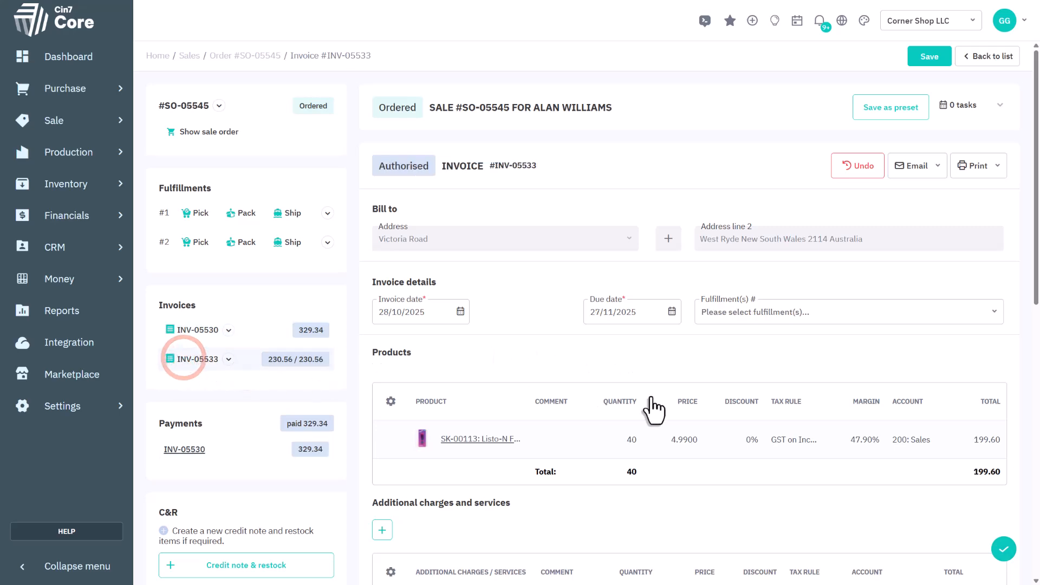
scroll(807, 387, "down", 8)
left_click(406, 221)
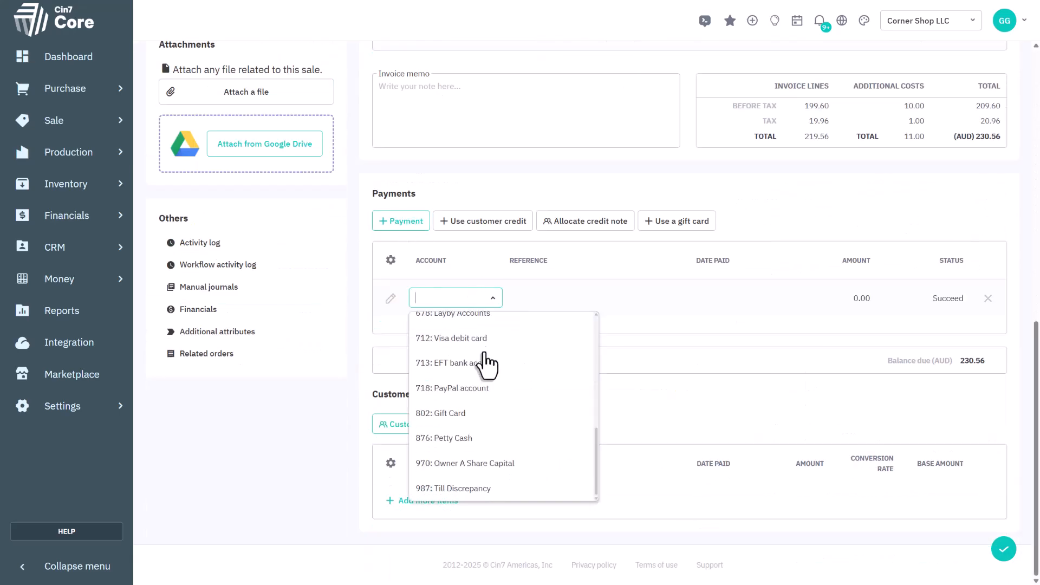
left_click(482, 362)
left_click(761, 301)
left_click(745, 457)
left_click(858, 301)
type("230.56")
left_click(915, 399)
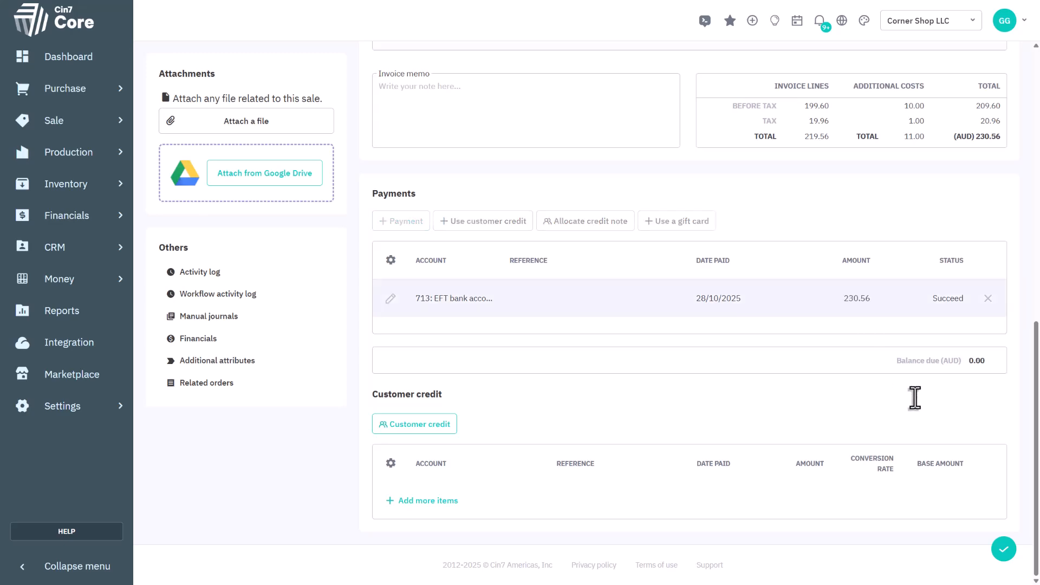
left_click(1003, 549)
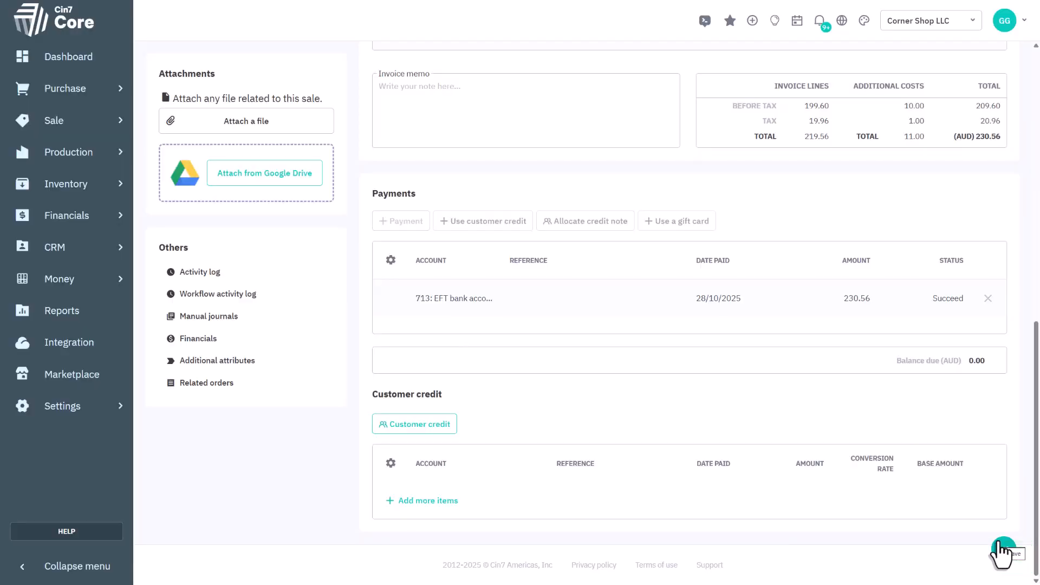
- Check the paid second invoice, then review the sale's activity log of fulfillment, invoice and payment events
scroll(973, 548, "up", 8)
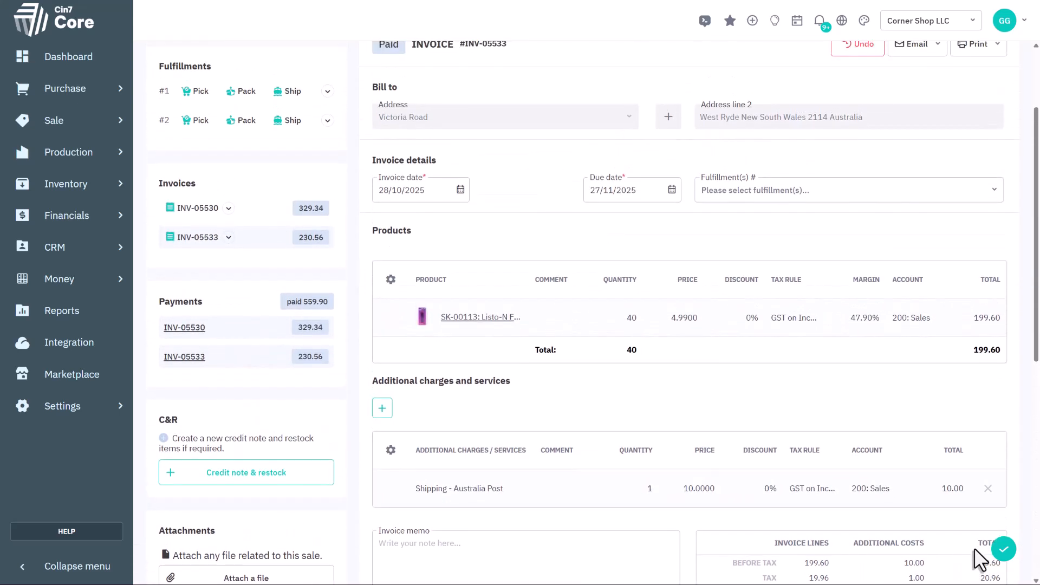
scroll(974, 547, "up", 1)
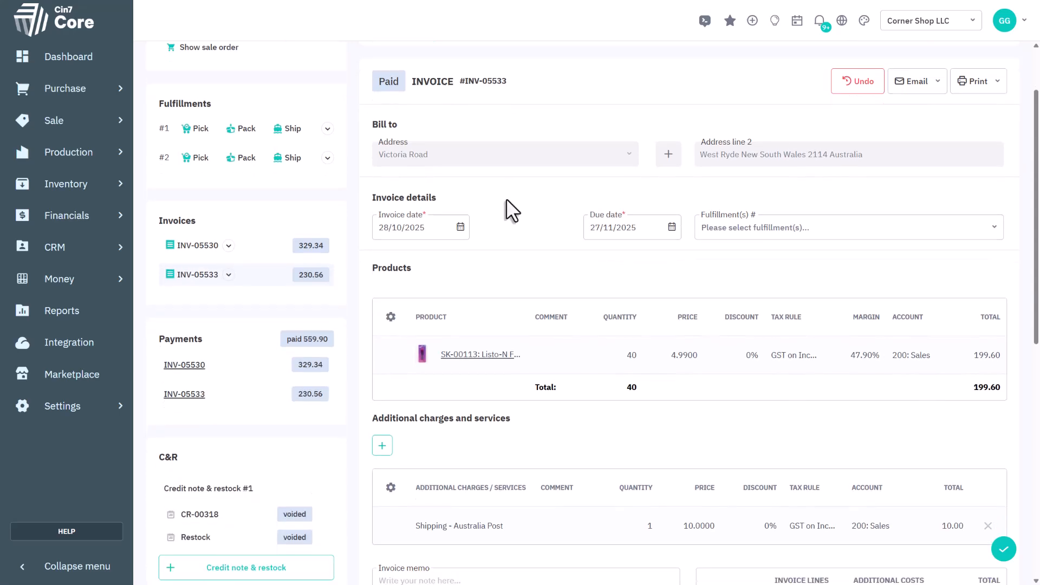
scroll(506, 198, "down", 10)
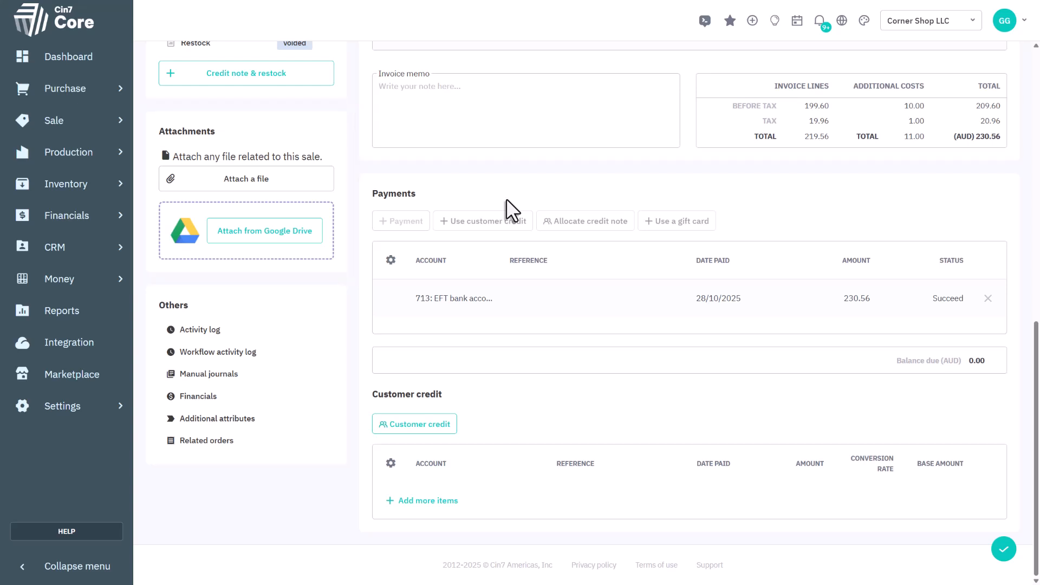
left_click(192, 329)
scroll(570, 314, "down", 1)
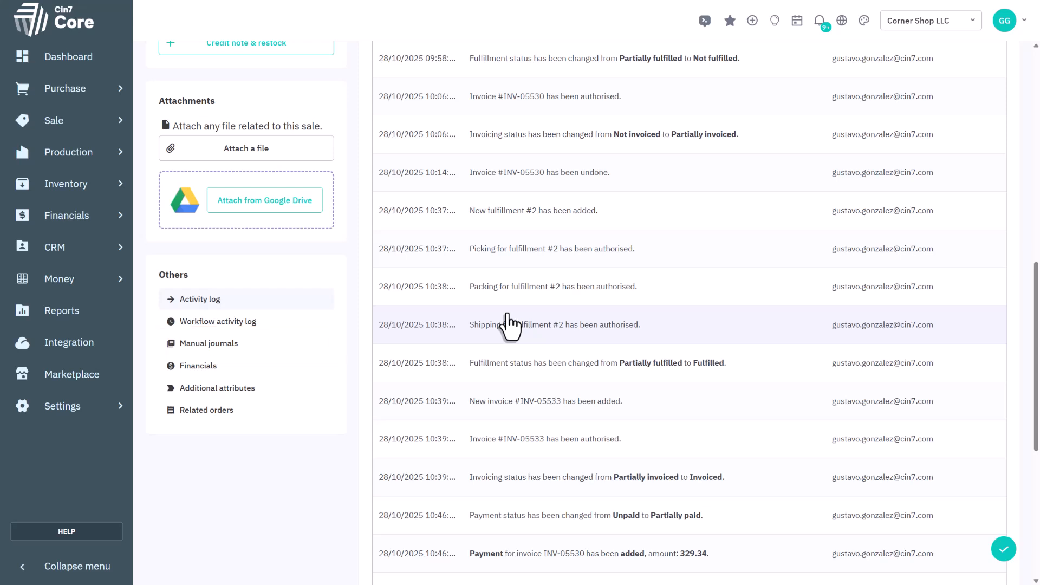
- Review the sale's financial transactions for the invoices, payments and fulfillments
left_click(184, 366)
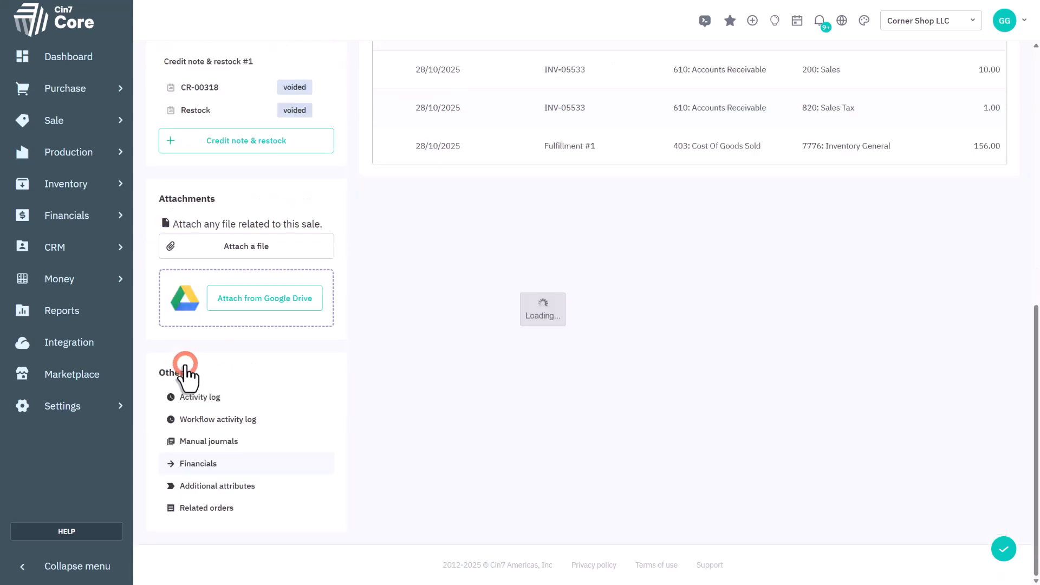
scroll(388, 339, "up", 10)
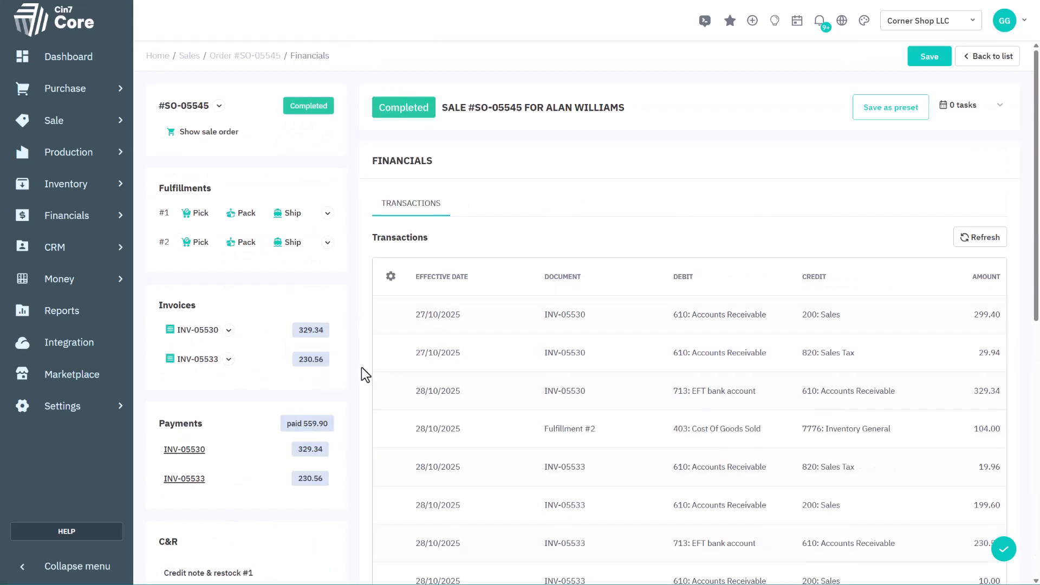
scroll(356, 371, "down", 8)
scroll(356, 372, "down", 1)
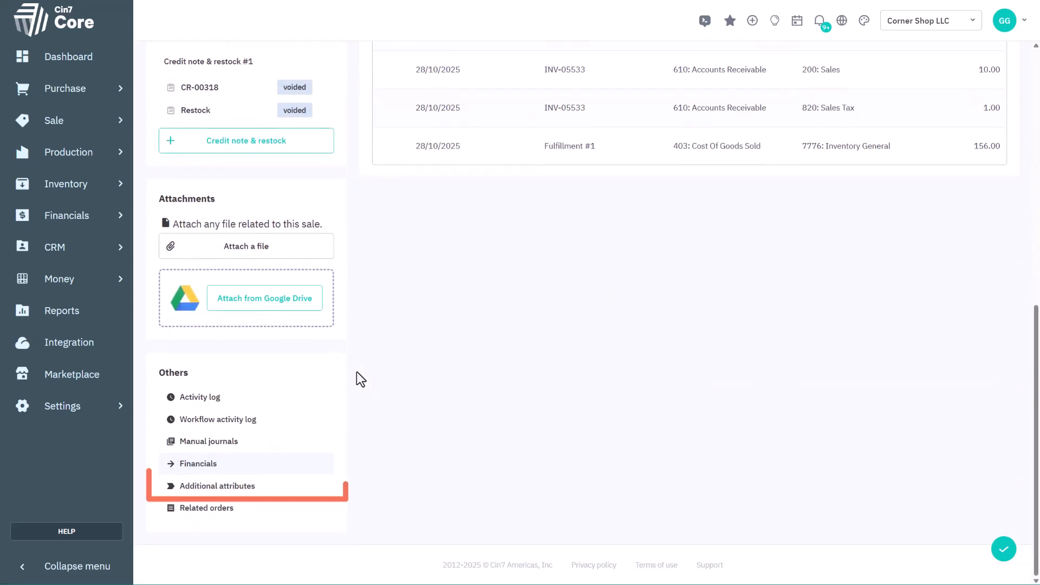